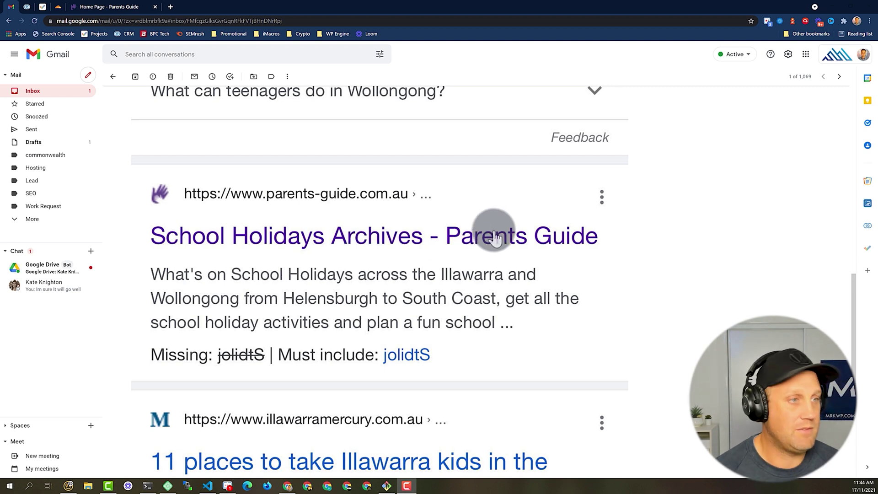
Switch to the Parents Guide site's homepage browser tab
{"action": "left_click", "coordinate": [109, 5]}
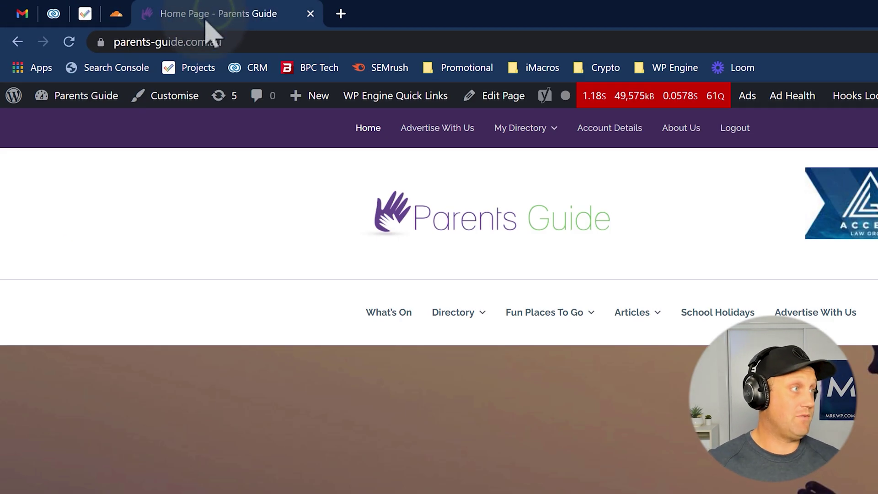
Go from the site's dashboard to Yoast SEO's Search Appearance settings
{"action": "mouse_move", "coordinate": [86, 95]}
{"action": "left_click", "coordinate": [90, 119]}
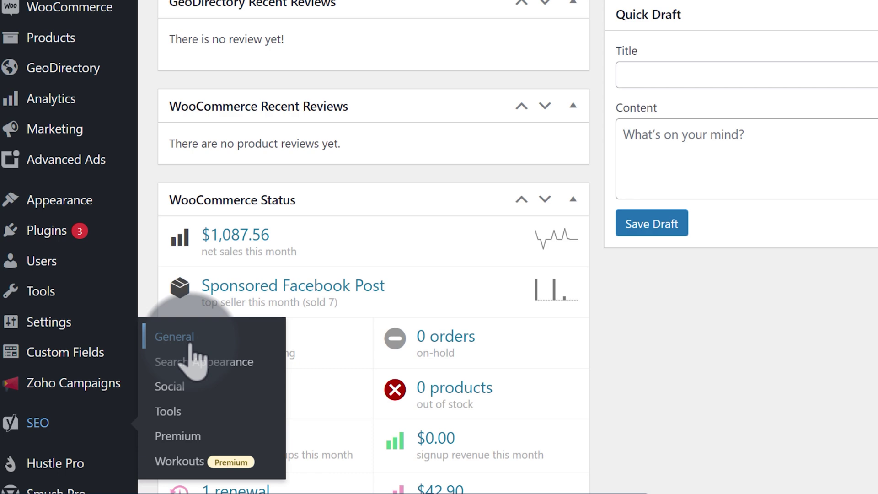
{"action": "left_click", "coordinate": [190, 338]}
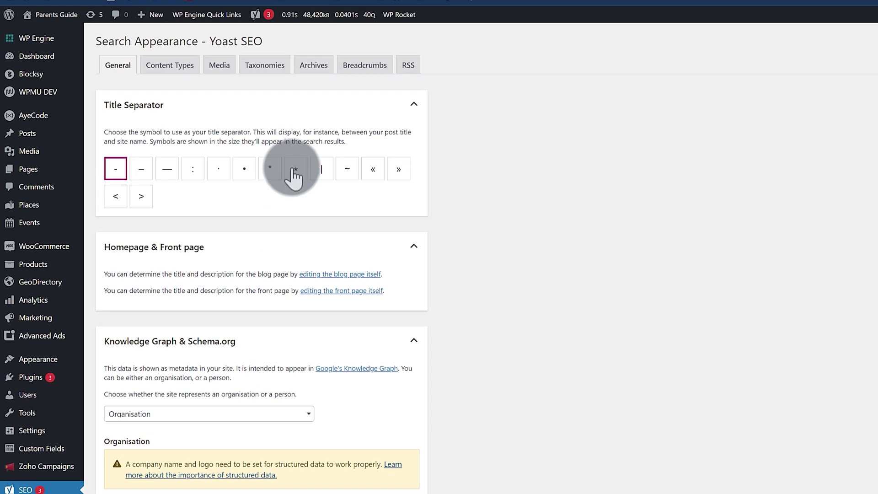
Show the Taxonomies title settings and scroll down to the taxonomy list
{"action": "left_click", "coordinate": [203, 89]}
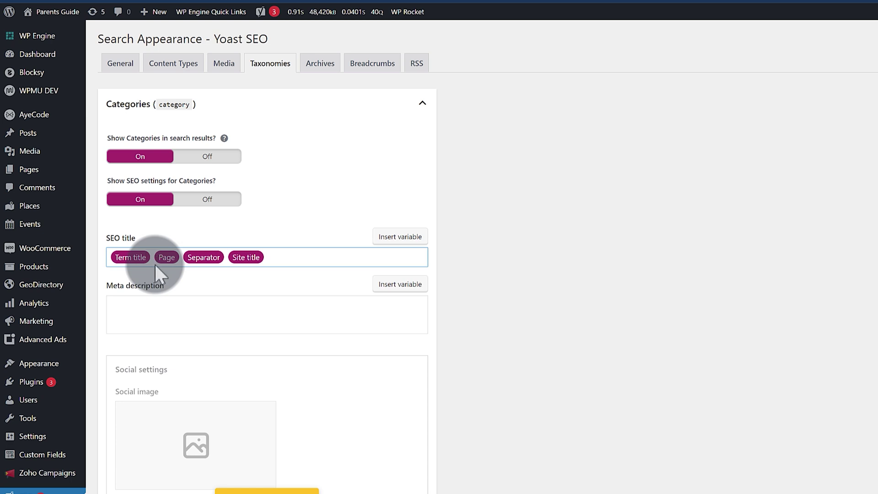
{"action": "scroll", "coordinate": [155, 265], "scroll_direction": "down", "scroll_amount": 2}
{"action": "scroll", "coordinate": [157, 455], "scroll_direction": "down", "scroll_amount": 4}
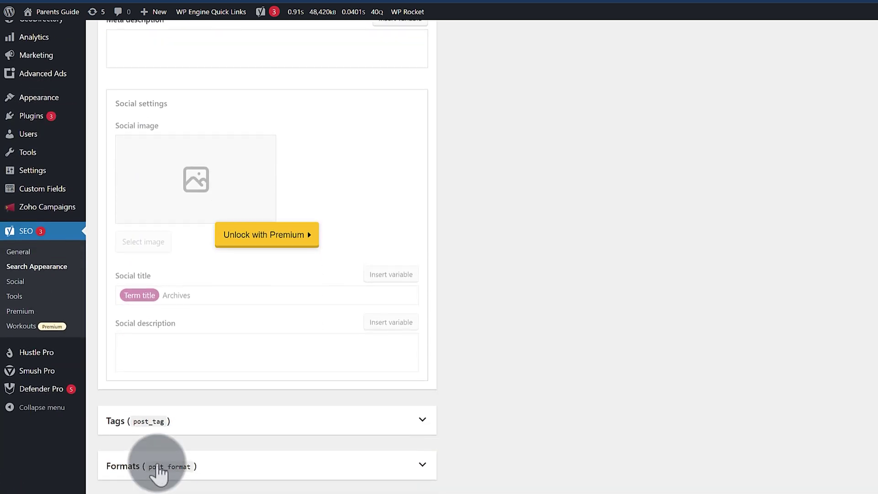
{"action": "scroll", "coordinate": [157, 464], "scroll_direction": "down", "scroll_amount": 2}
Expand Tags and select 'Archives' in its SEO title template
{"action": "left_click", "coordinate": [219, 305]}
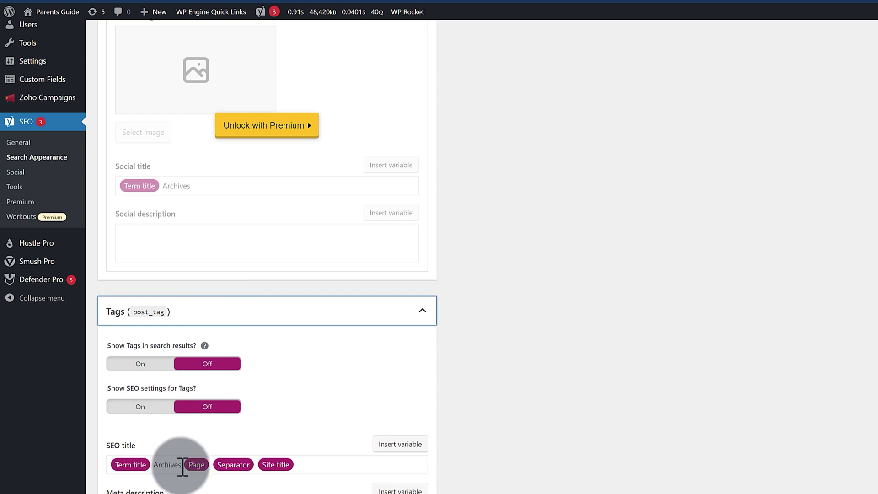
{"action": "left_click_drag", "start_coordinate": [183, 467], "coordinate": [164, 468]}
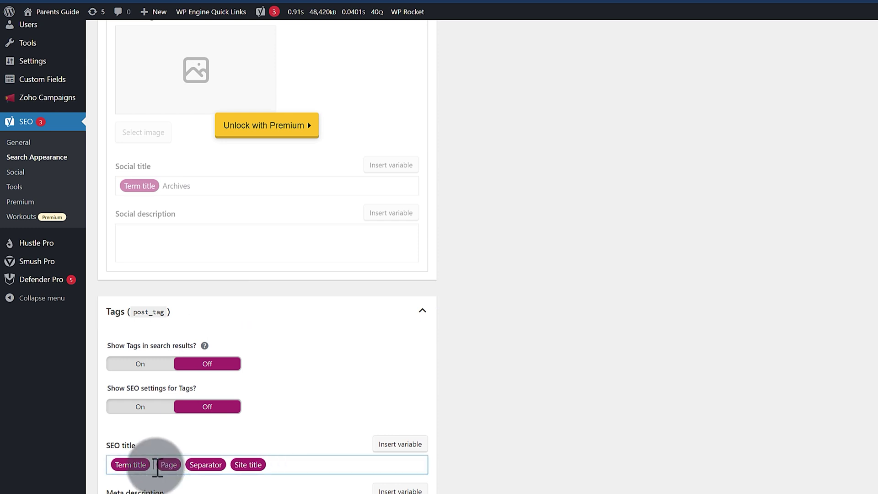
{"action": "scroll", "coordinate": [158, 476], "scroll_direction": "down", "scroll_amount": 3}
{"action": "scroll", "coordinate": [157, 435], "scroll_direction": "down", "scroll_amount": 7}
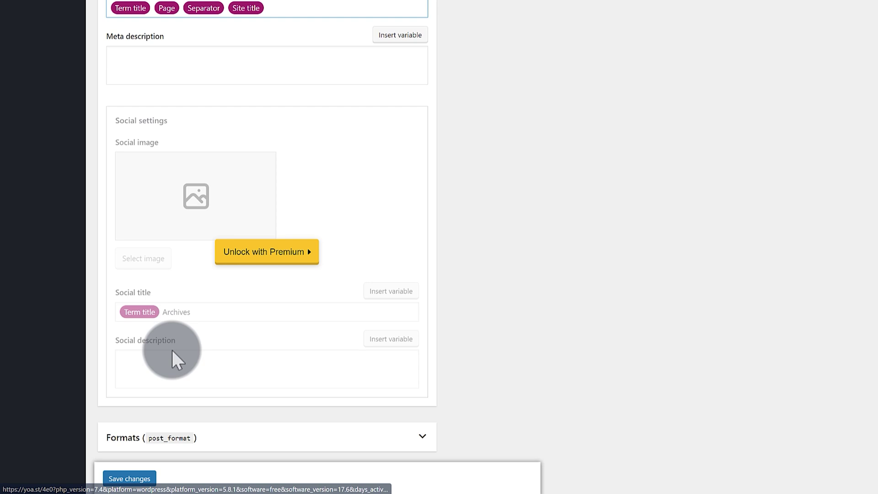
{"action": "scroll", "coordinate": [173, 359], "scroll_direction": "down", "scroll_amount": 3}
{"action": "scroll", "coordinate": [242, 252], "scroll_direction": "down", "scroll_amount": 2}
{"action": "scroll", "coordinate": [245, 245], "scroll_direction": "down", "scroll_amount": 1}
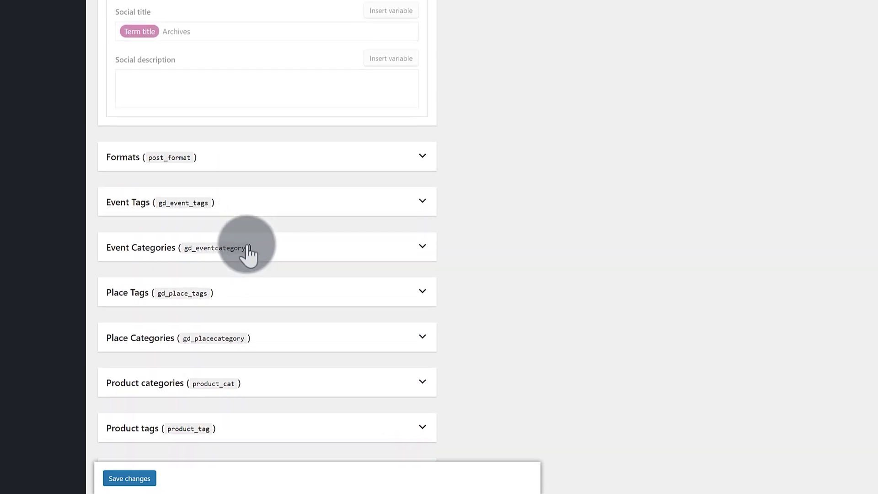
Delete 'Archives' from the Event Categories SEO title
{"action": "left_click", "coordinate": [335, 245]}
{"action": "scroll", "coordinate": [364, 242], "scroll_direction": "down", "scroll_amount": 3}
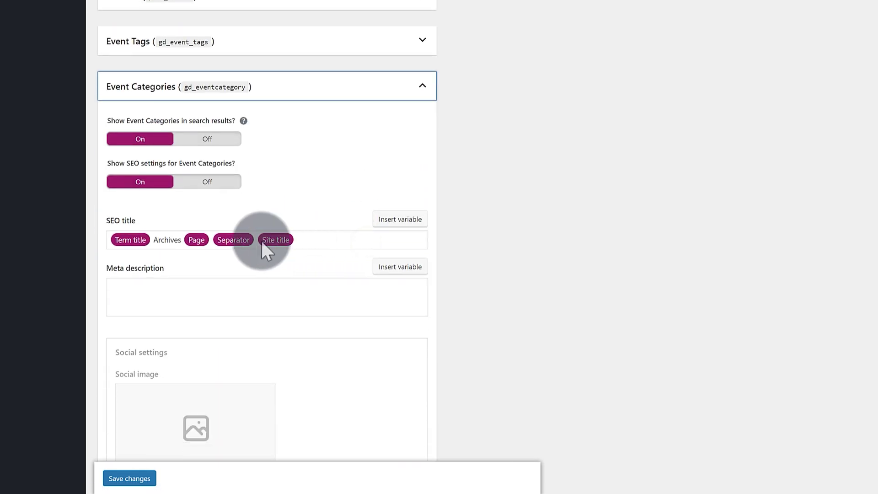
{"action": "left_click_drag", "start_coordinate": [182, 241], "coordinate": [159, 240]}
{"action": "key", "text": "BackSpace"}
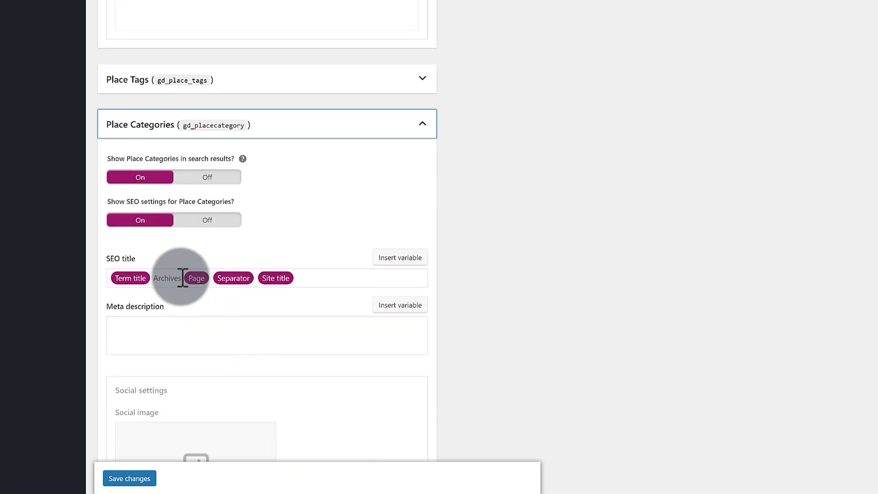
Remove 'Archives' from the Place Categories and Product categories SEO titles
{"action": "left_click_drag", "start_coordinate": [181, 278], "coordinate": [159, 279]}
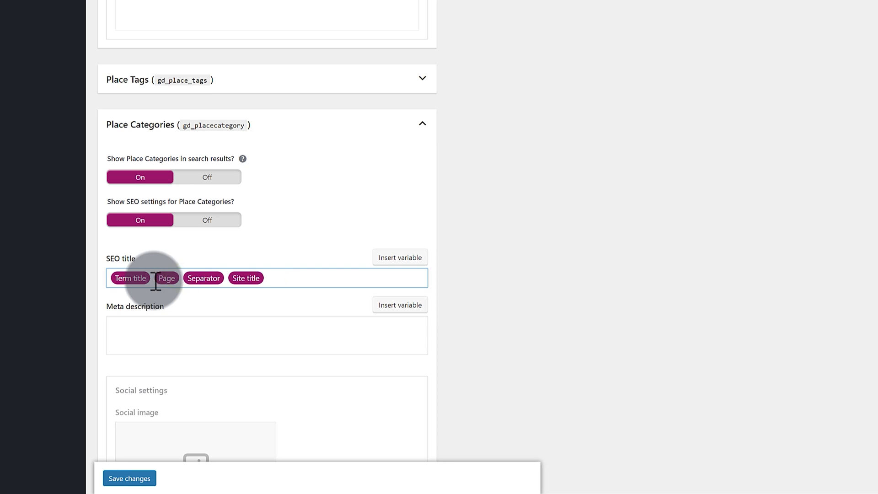
{"action": "scroll", "coordinate": [196, 277], "scroll_direction": "down", "scroll_amount": 3}
{"action": "scroll", "coordinate": [196, 276], "scroll_direction": "down", "scroll_amount": 3}
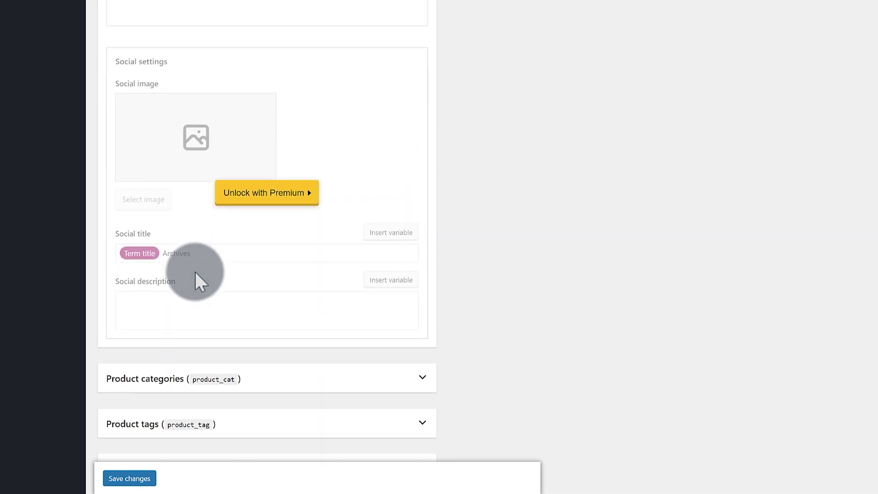
{"action": "scroll", "coordinate": [304, 302], "scroll_direction": "down", "scroll_amount": 1}
{"action": "left_click", "coordinate": [414, 336]}
Expand Product tags and select 'Archives' in its SEO title
{"action": "scroll", "coordinate": [368, 329], "scroll_direction": "down", "scroll_amount": 3}
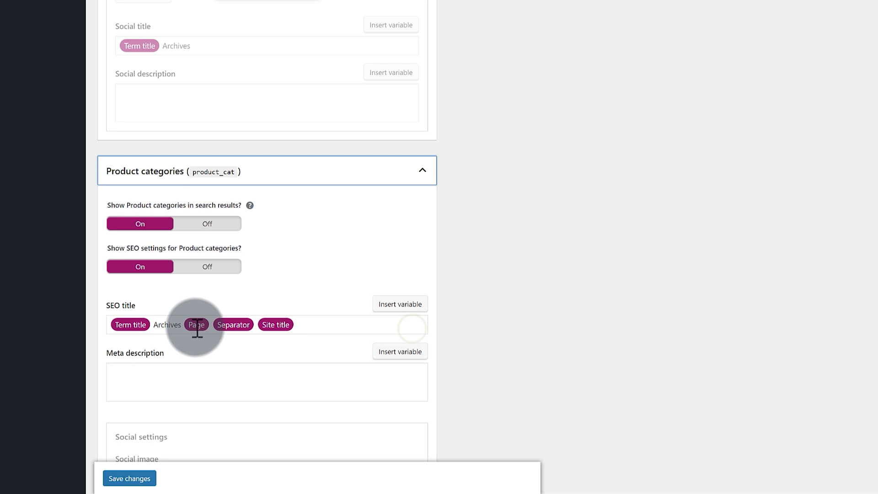
{"action": "left_click_drag", "start_coordinate": [196, 324], "coordinate": [176, 329]}
{"action": "key", "text": "BackSpace"}
{"action": "scroll", "coordinate": [323, 318], "scroll_direction": "down", "scroll_amount": 3}
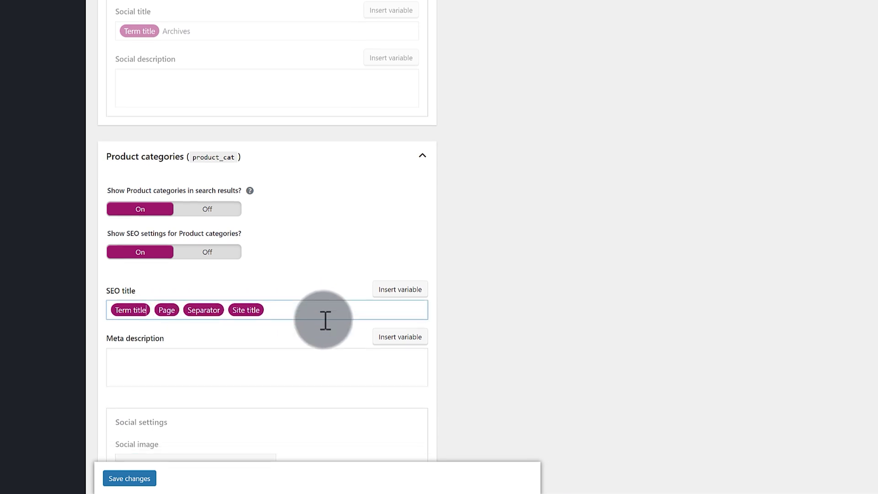
{"action": "scroll", "coordinate": [324, 319], "scroll_direction": "down", "scroll_amount": 5}
{"action": "scroll", "coordinate": [324, 320], "scroll_direction": "down", "scroll_amount": 1}
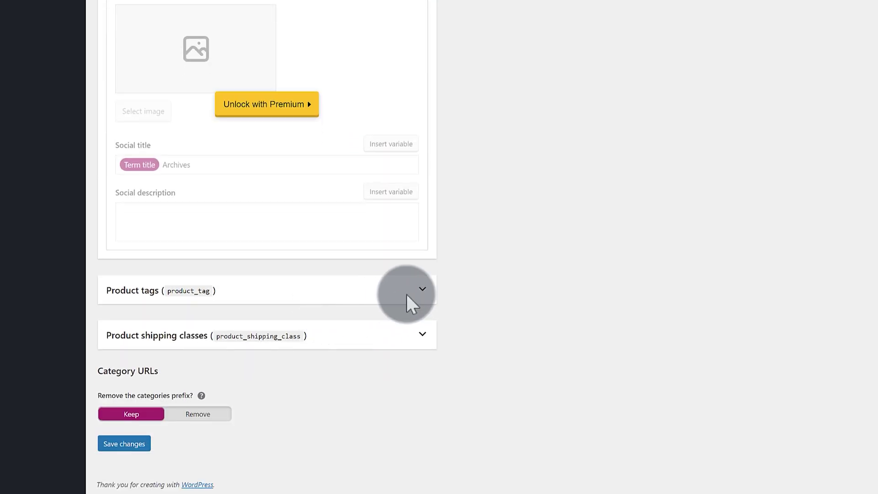
{"action": "left_click", "coordinate": [422, 299]}
{"action": "scroll", "coordinate": [398, 295], "scroll_direction": "down", "scroll_amount": 2}
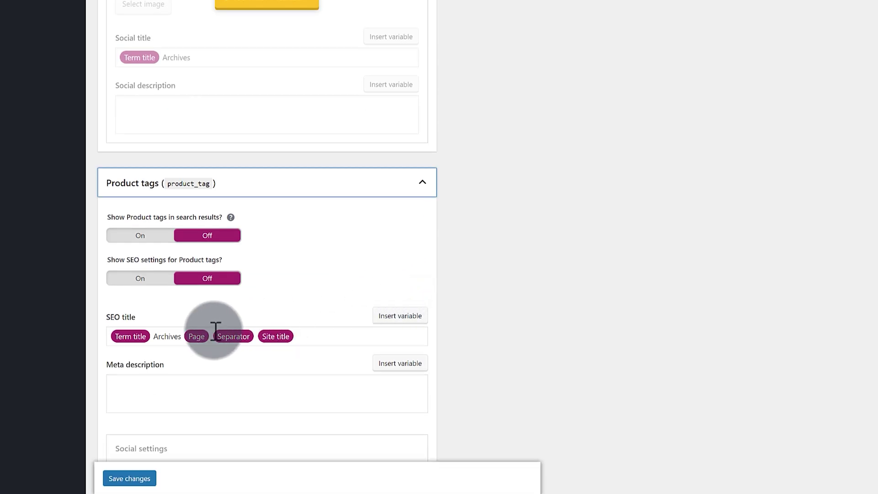
{"action": "left_click_drag", "start_coordinate": [182, 339], "coordinate": [158, 339]}
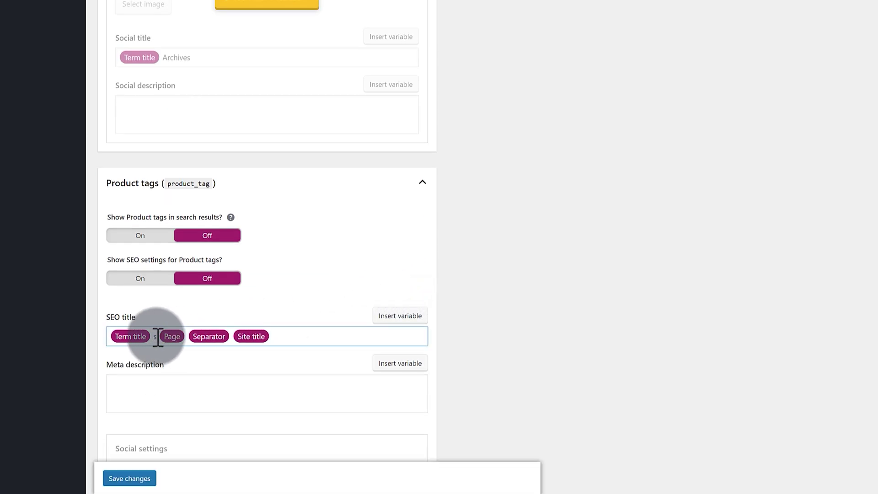
{"action": "scroll", "coordinate": [271, 300], "scroll_direction": "down", "scroll_amount": 3}
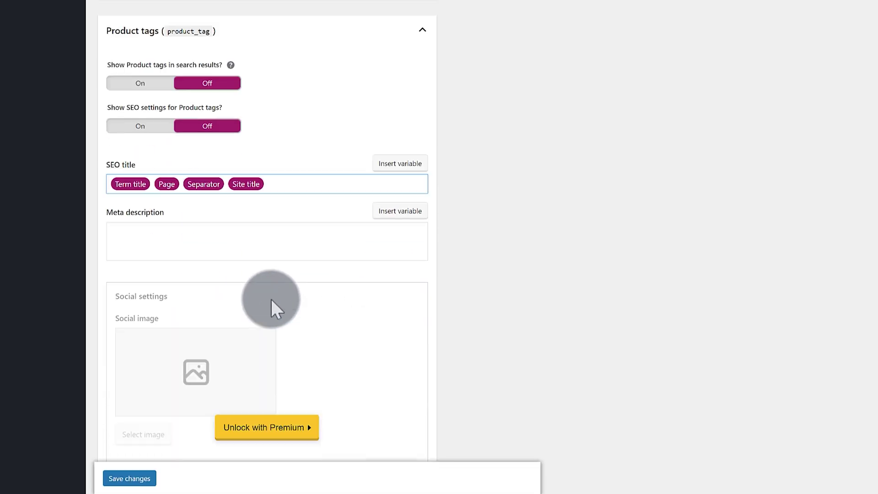
{"action": "scroll", "coordinate": [271, 301], "scroll_direction": "down", "scroll_amount": 4}
Look over the Product shipping classes settings, then collapse them
{"action": "left_click", "coordinate": [341, 334]}
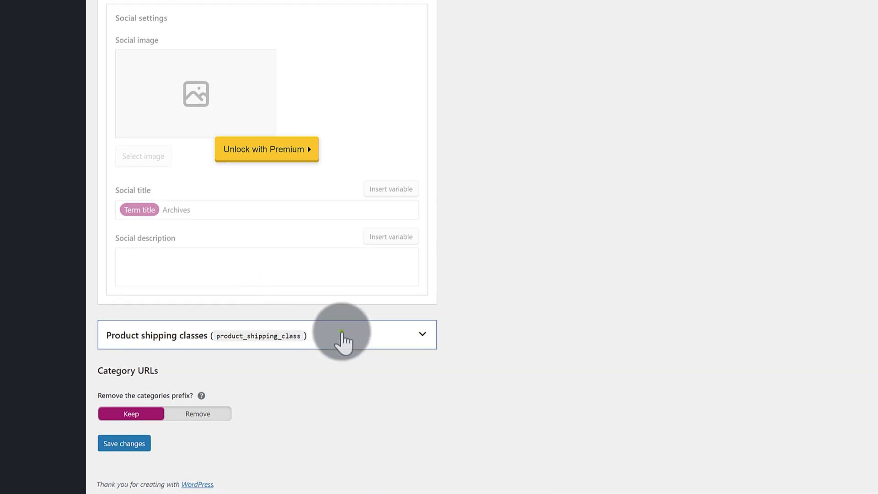
{"action": "left_click", "coordinate": [141, 386]}
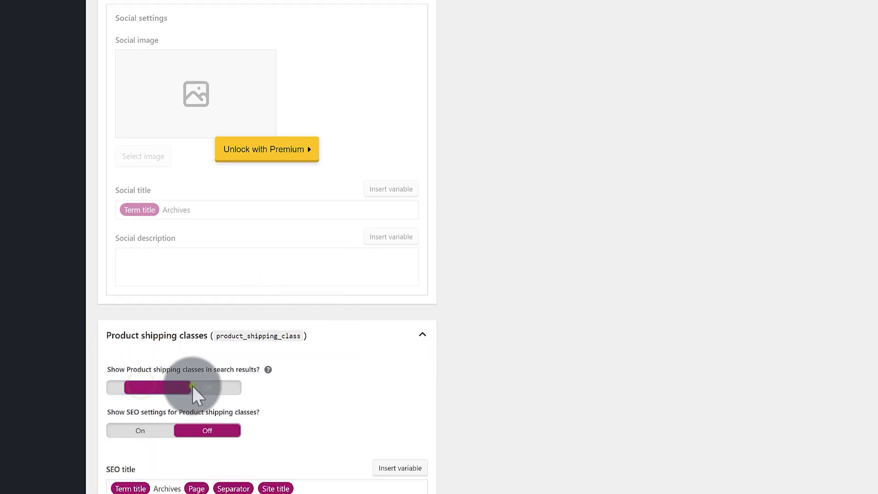
{"action": "scroll", "coordinate": [215, 362], "scroll_direction": "down", "scroll_amount": 3}
{"action": "left_click", "coordinate": [421, 174]}
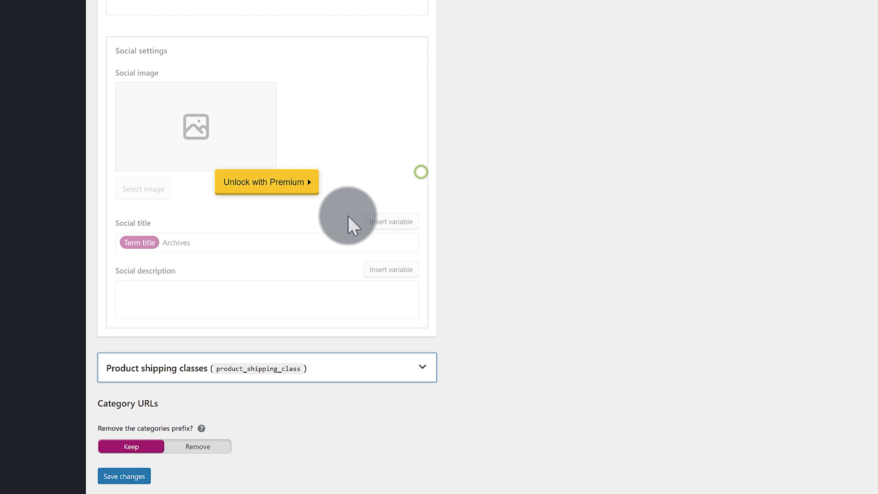
Save the taxonomy title changes, reload, and show the Archives settings
{"action": "scroll", "coordinate": [349, 224], "scroll_direction": "up", "scroll_amount": 5}
{"action": "scroll", "coordinate": [349, 219], "scroll_direction": "up", "scroll_amount": 5}
{"action": "scroll", "coordinate": [350, 217], "scroll_direction": "up", "scroll_amount": 5}
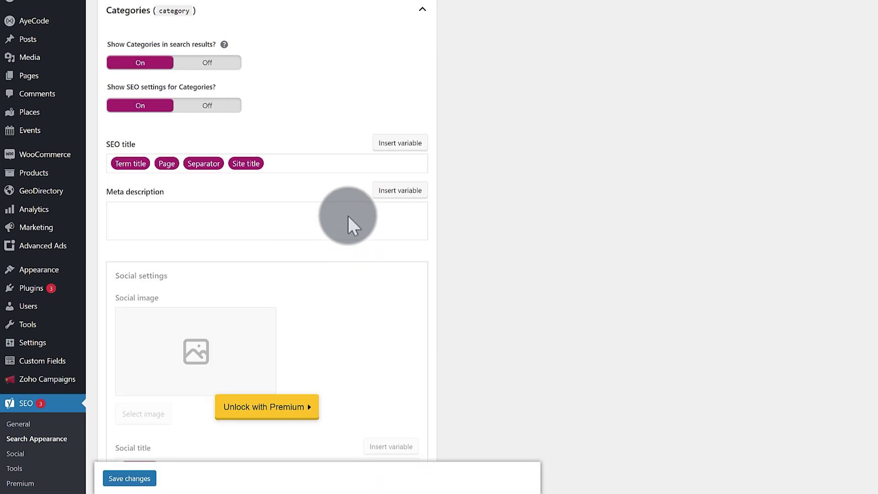
{"action": "left_click", "coordinate": [137, 477]}
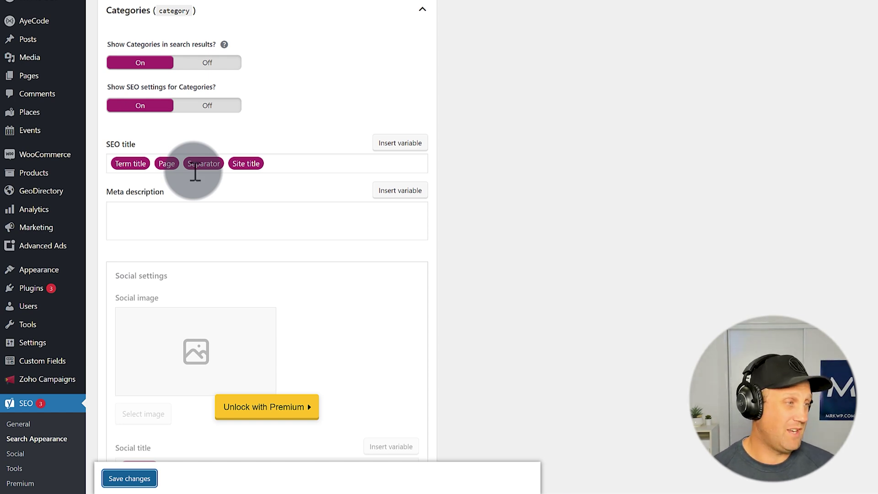
{"action": "key", "text": "F5"}
{"action": "scroll", "coordinate": [193, 176], "scroll_direction": "up", "scroll_amount": 3}
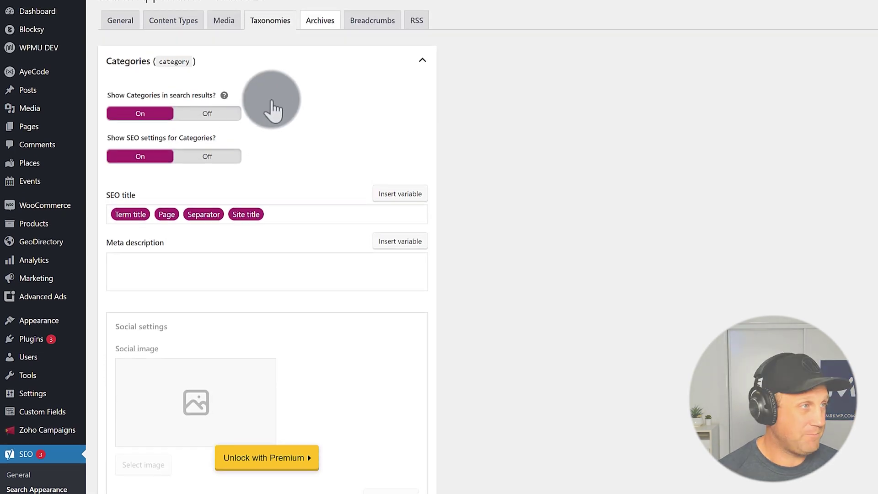
{"action": "left_click", "coordinate": [318, 64]}
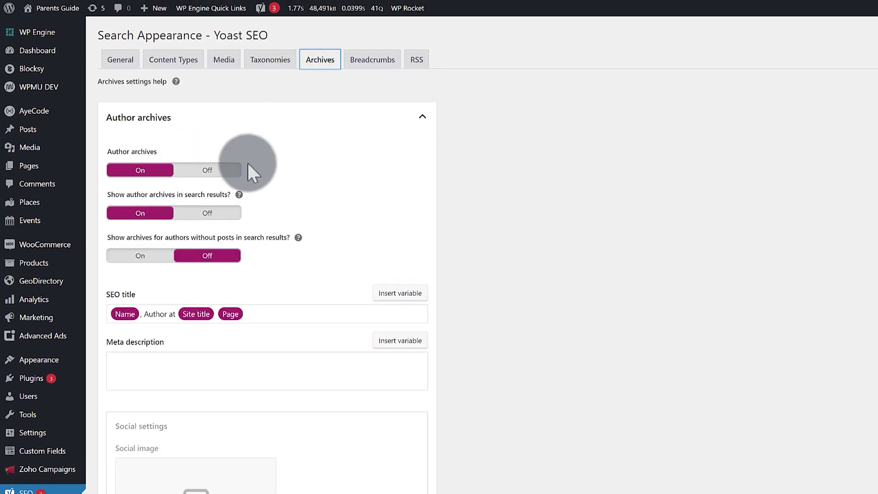
{"action": "scroll", "coordinate": [155, 287], "scroll_direction": "down", "scroll_amount": 4}
{"action": "scroll", "coordinate": [155, 293], "scroll_direction": "down", "scroll_amount": 2}
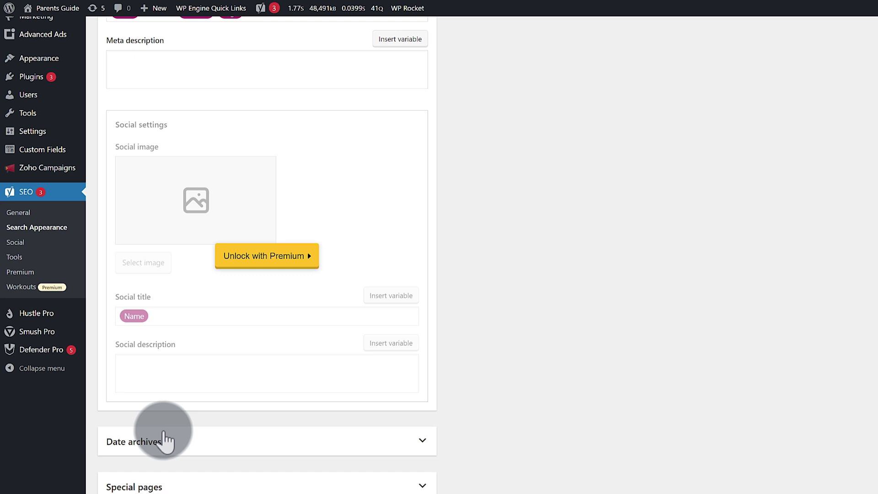
{"action": "left_click", "coordinate": [163, 442]}
{"action": "scroll", "coordinate": [164, 449], "scroll_direction": "down", "scroll_amount": 6}
{"action": "scroll", "coordinate": [167, 458], "scroll_direction": "down", "scroll_amount": 4}
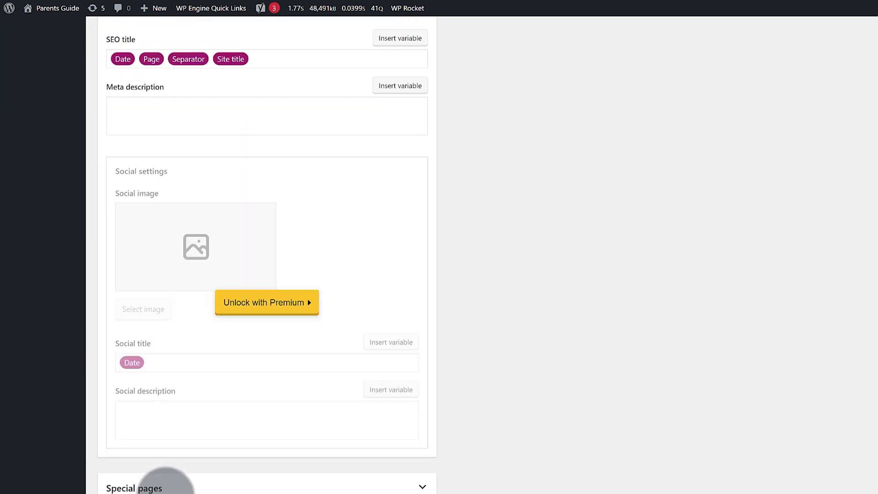
{"action": "scroll", "coordinate": [165, 483], "scroll_direction": "down", "scroll_amount": 3}
{"action": "scroll", "coordinate": [165, 482], "scroll_direction": "up", "scroll_amount": 20}
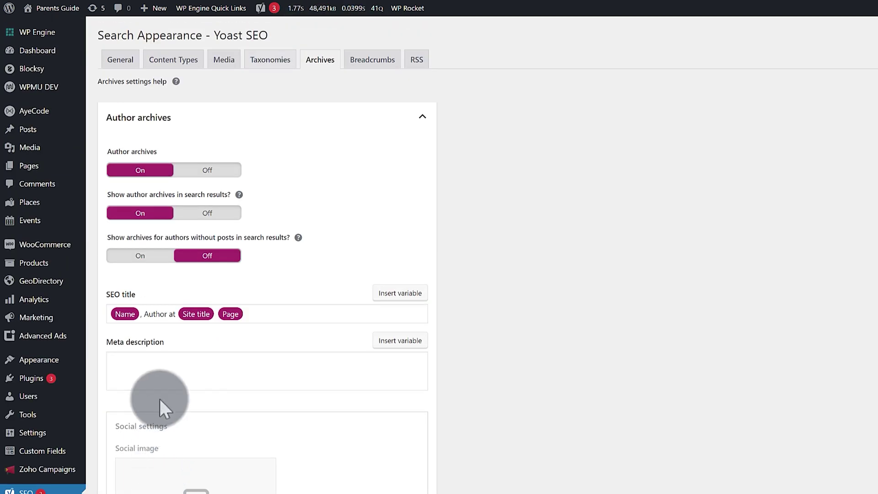